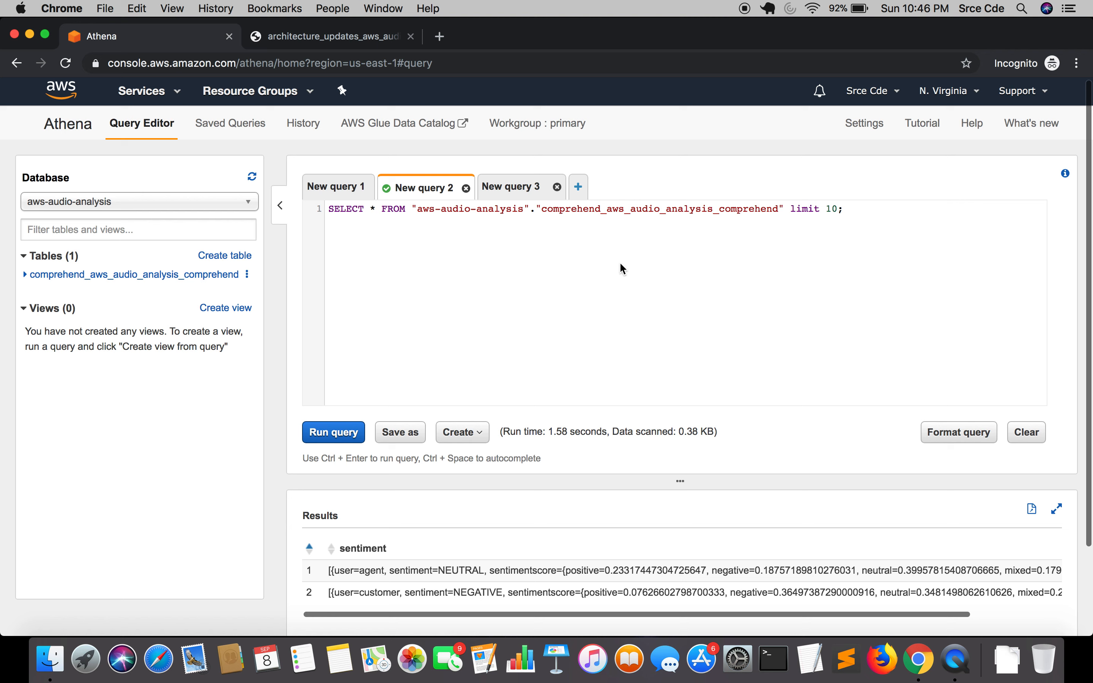
- Run the prepared New query 3, which unnests the sentiment array into sentiment and score columns
click(514, 189)
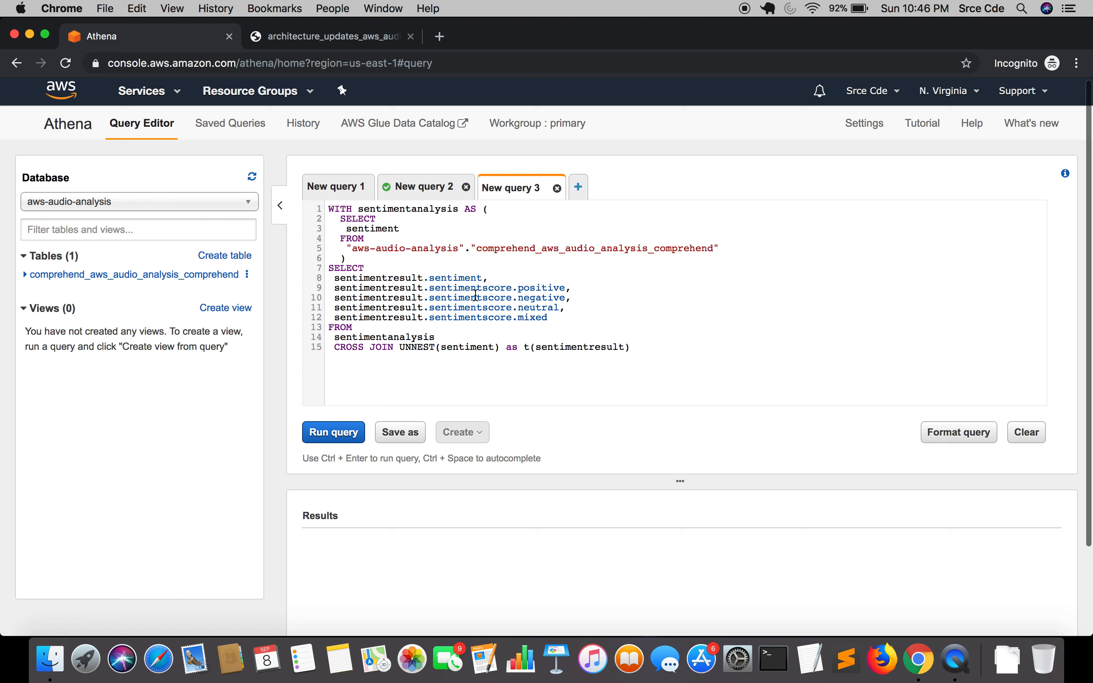
click(336, 434)
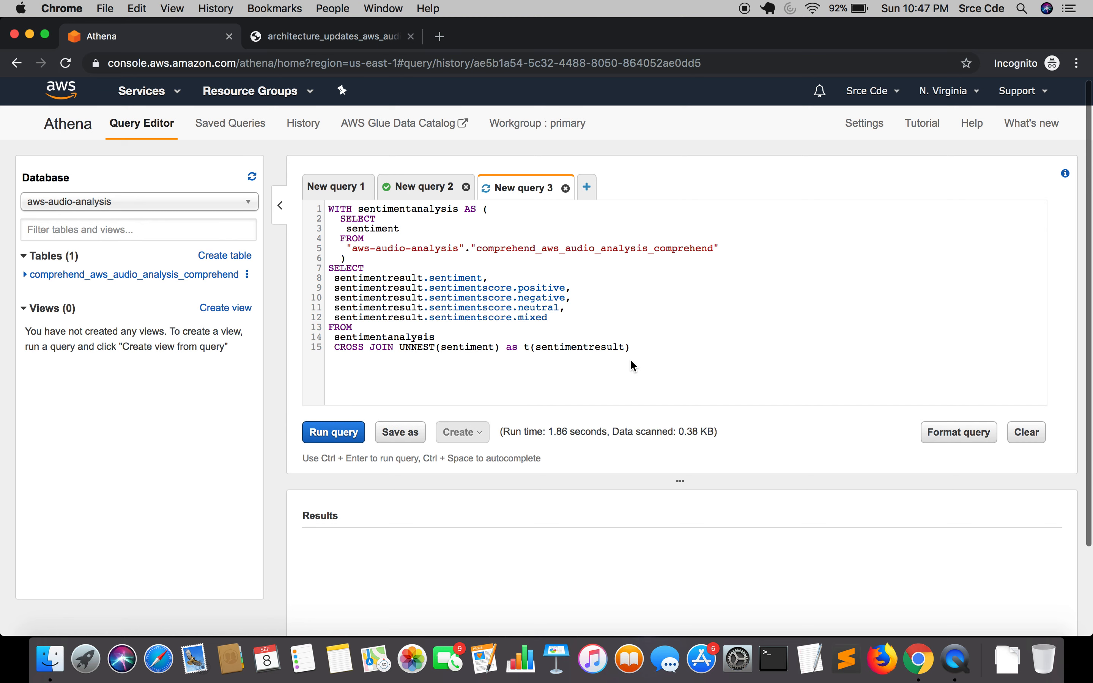
scroll(630, 359, down, 3)
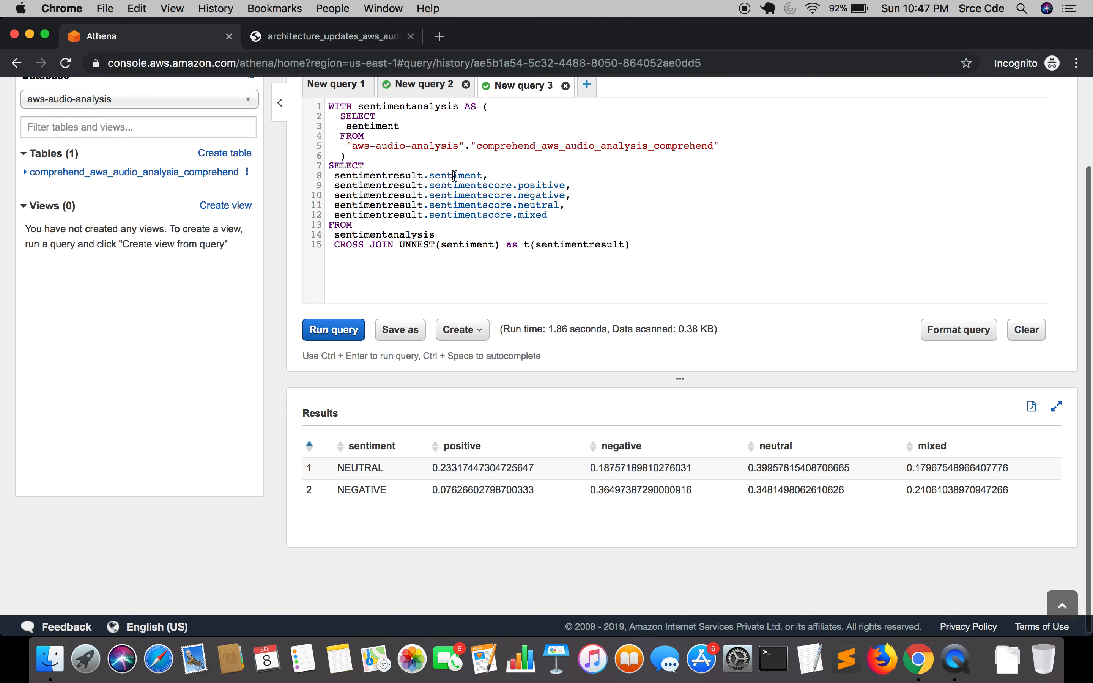
- Duplicate the "sentimentresult.sentiment," line directly below the outer SELECT in the query
scroll(454, 174, up, 1)
click(399, 195)
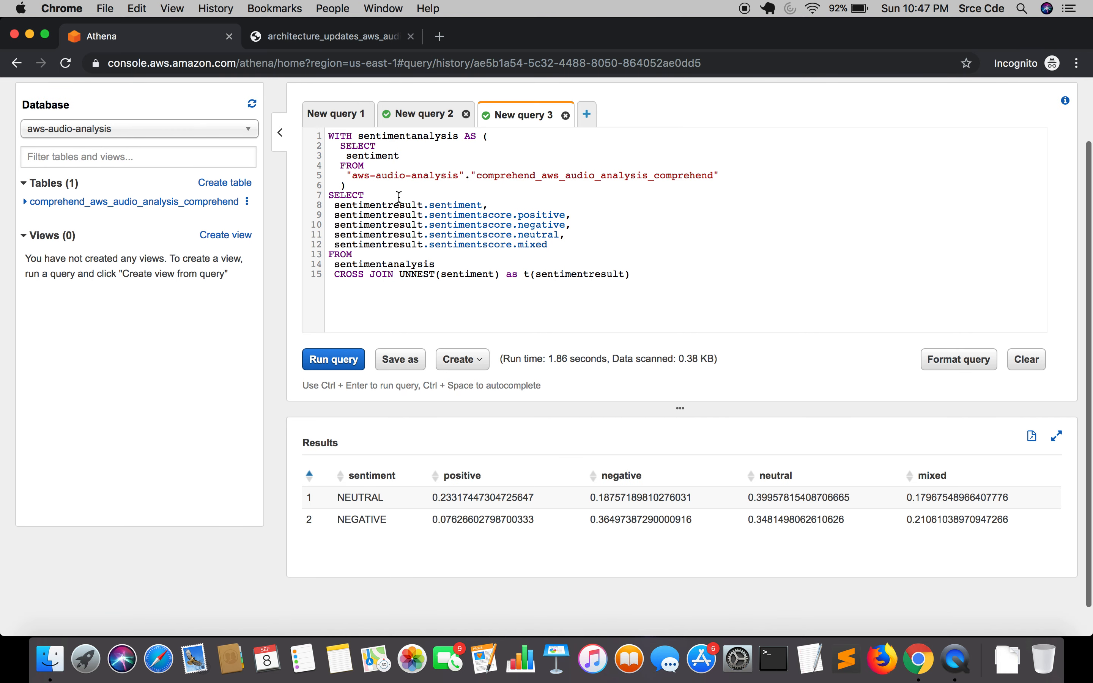
key(Return)
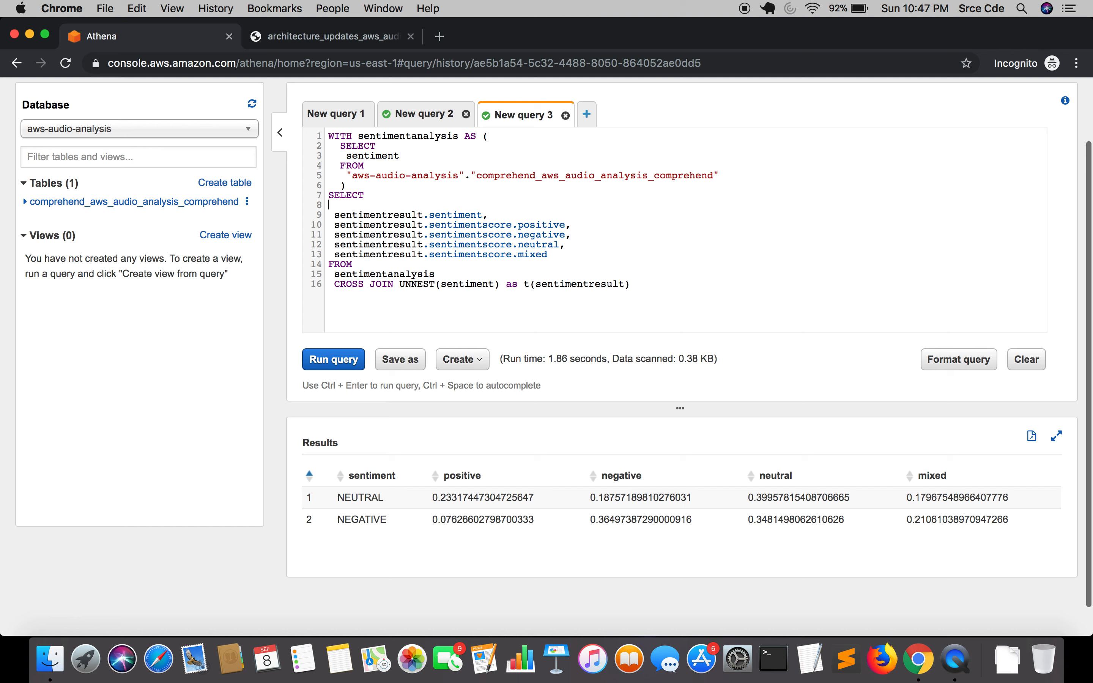
key(Down)
key(shift+End)
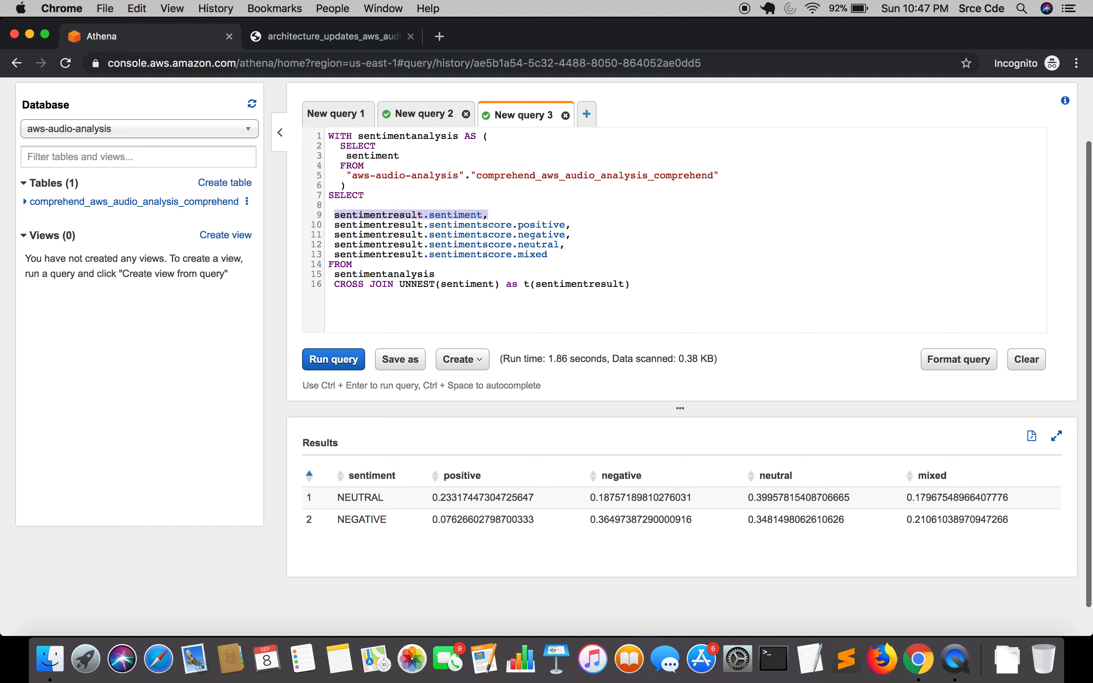
key(cmd+c)
key(Up)
key(cmd+v)
key(Left)
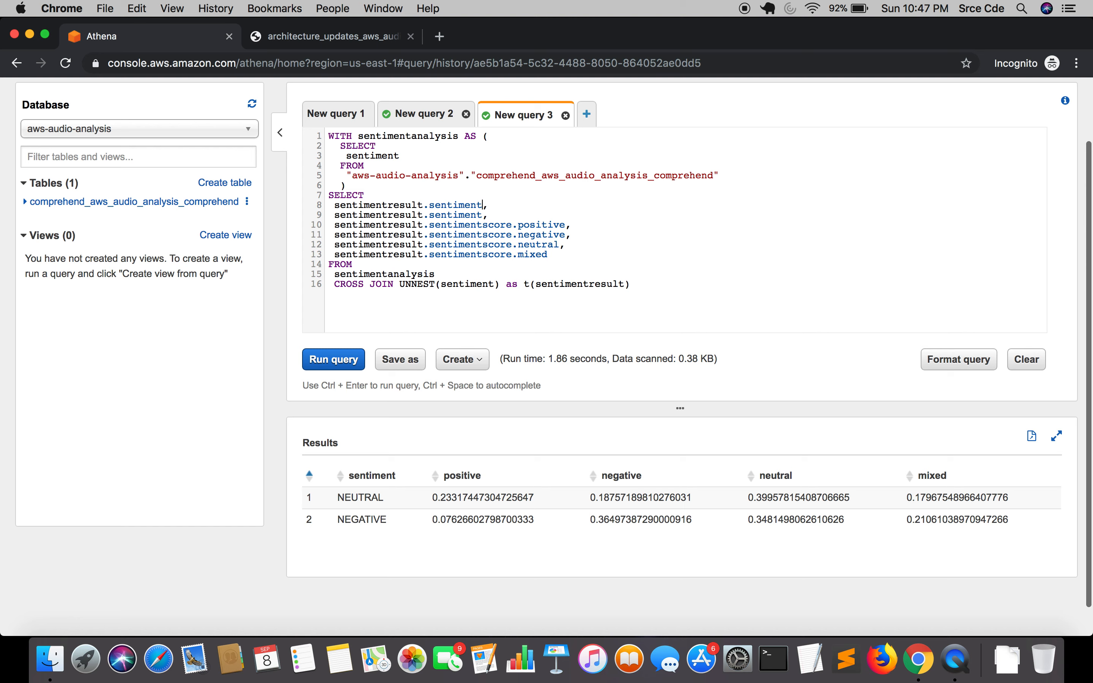
- Change the first selected column to sentimentresult.user and rerun the query
key(alt+shift+Left)
text(user)
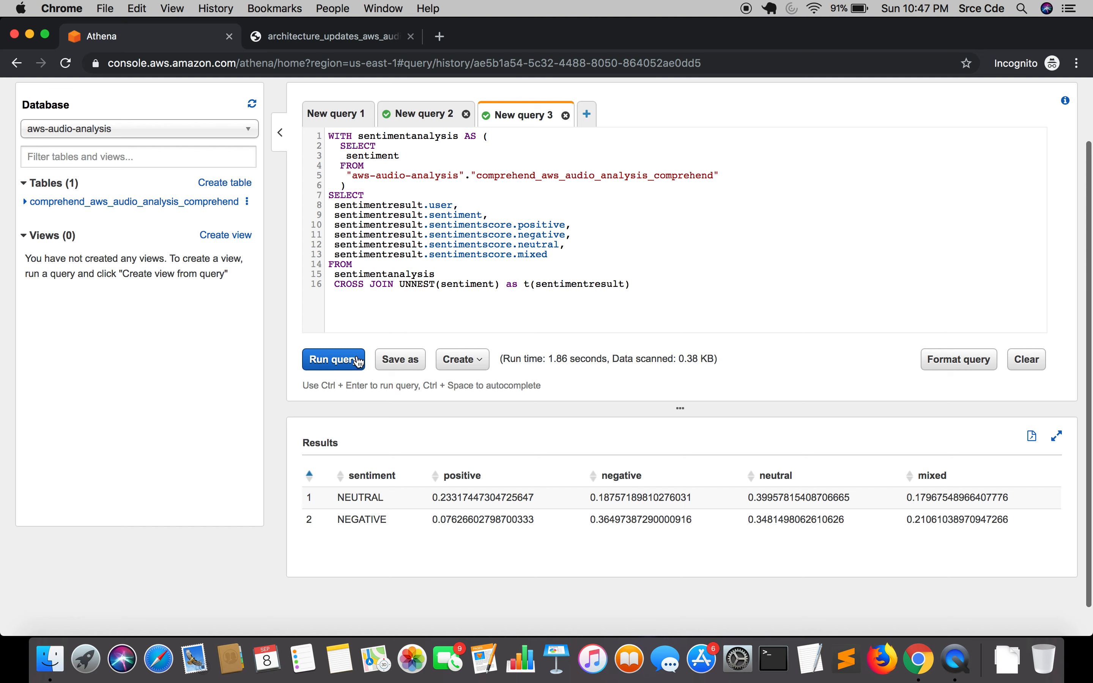
click(332, 361)
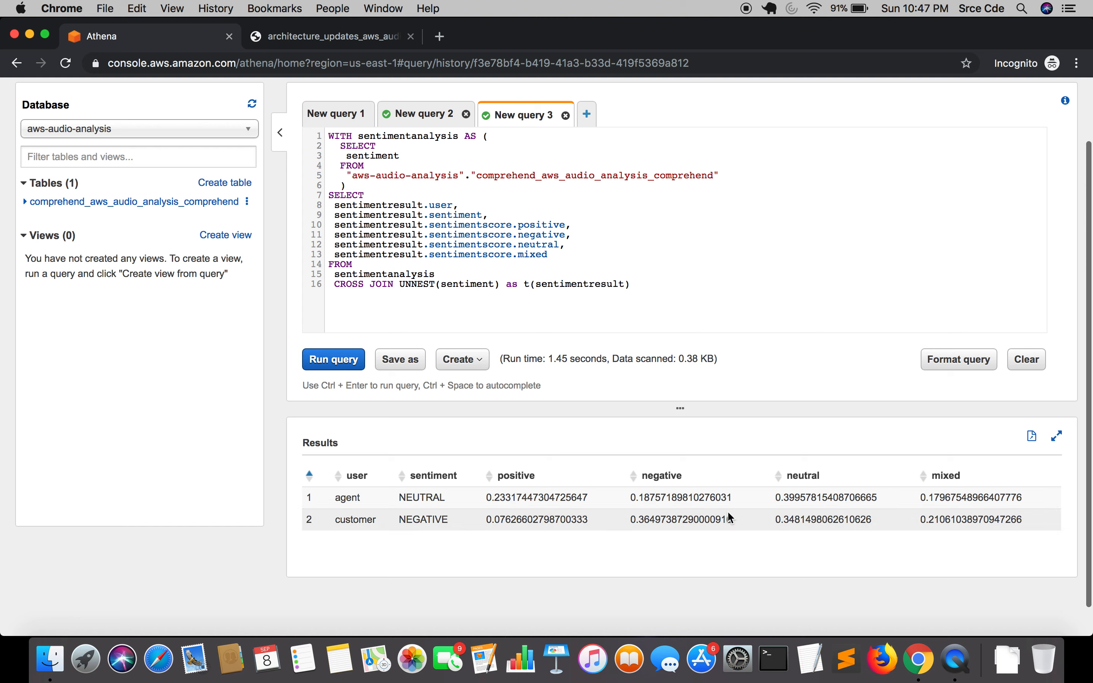
- Start saving the query under a new name and hyphenate that name as aws-audio-analysis
scroll(631, 206, up, 2)
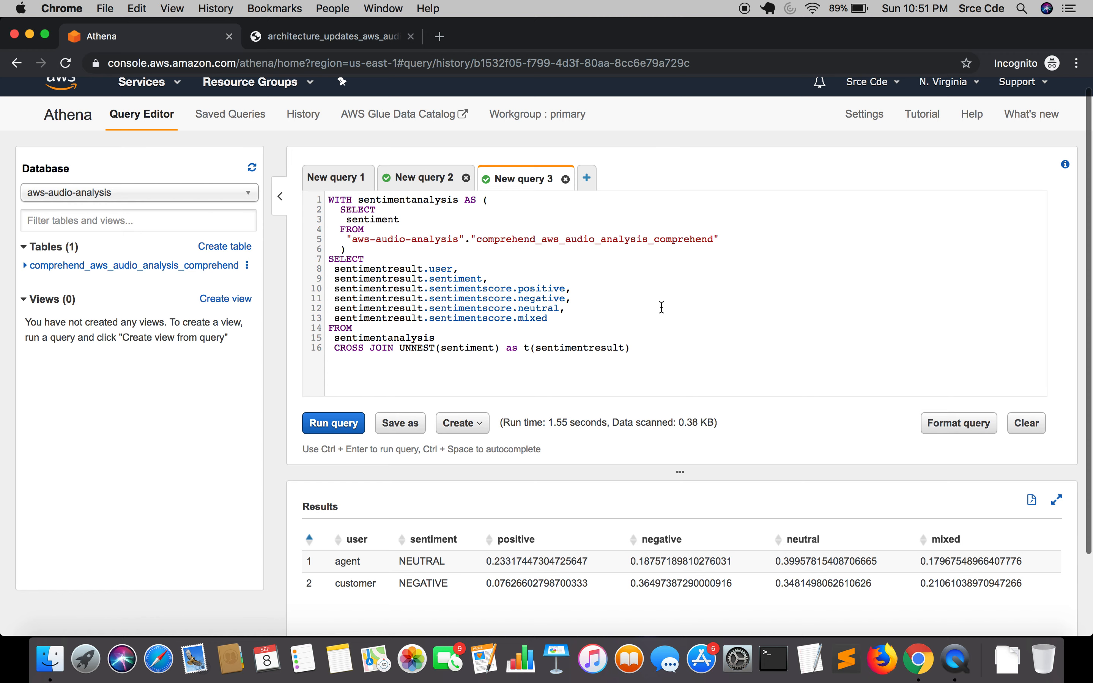
click(416, 428)
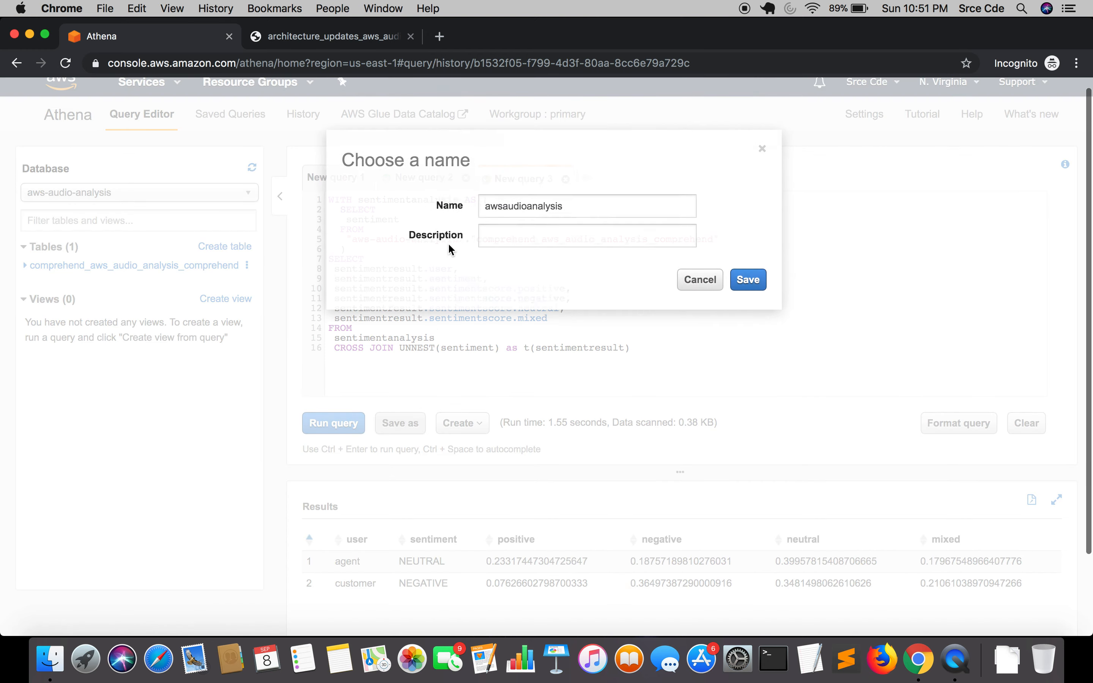
click(548, 202)
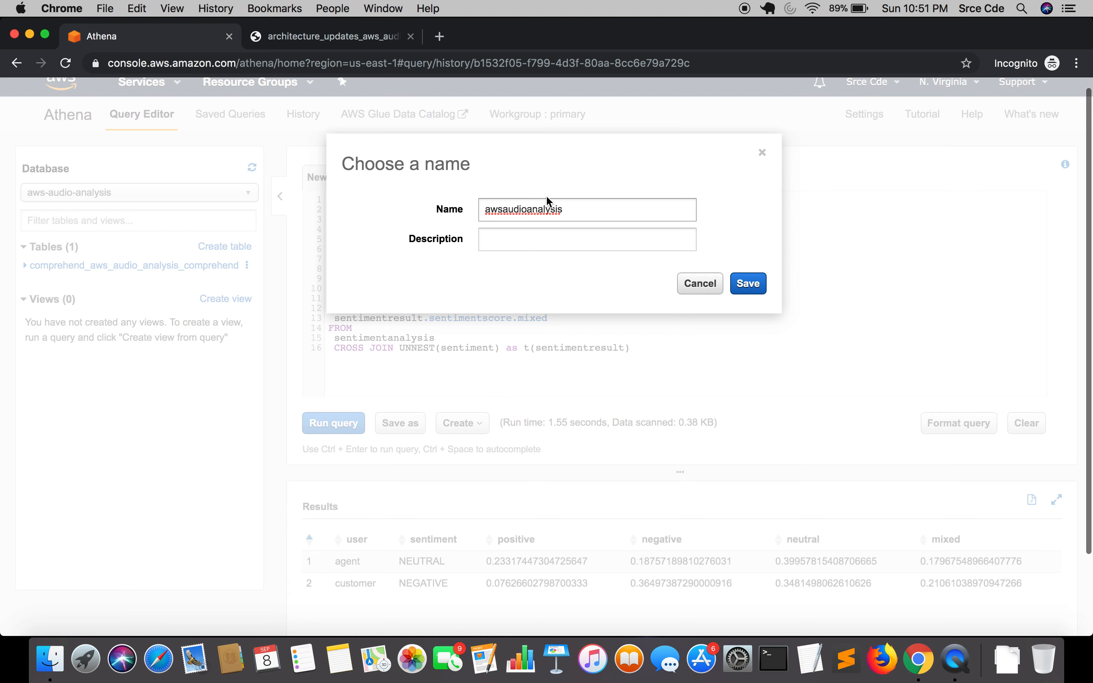
click(503, 209)
text(-)
click(528, 209)
text(-)
- Enter the description "Quicksight Dashboard" for the query and save it
click(512, 247)
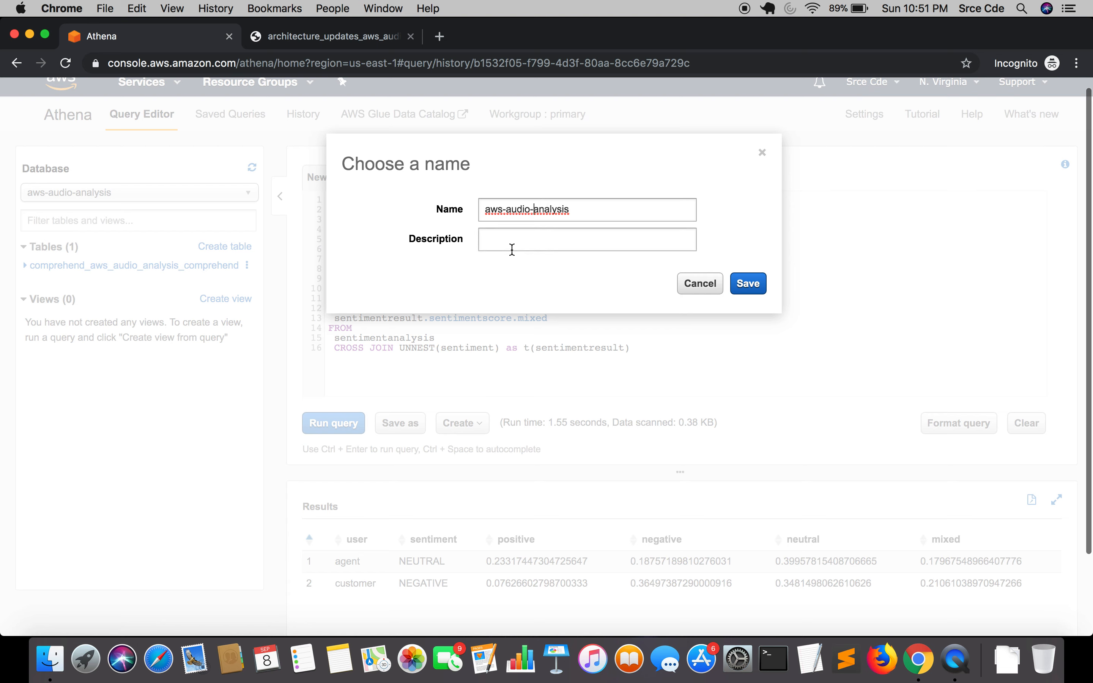
click(502, 232)
text(Qu)
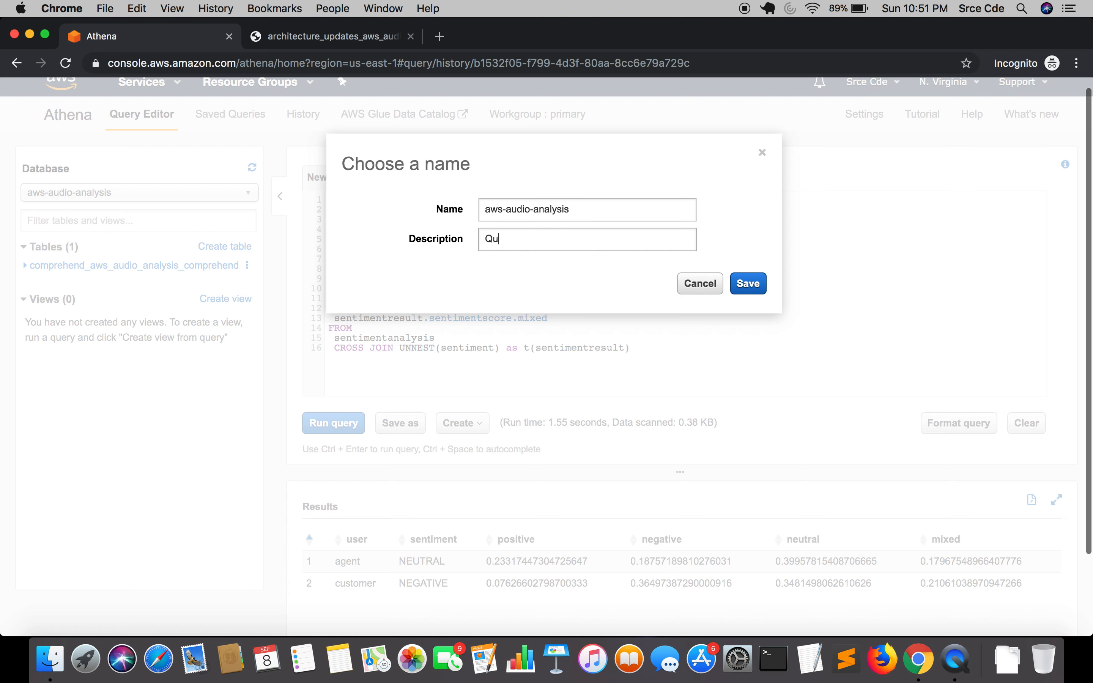
text(icksight Dashbo)
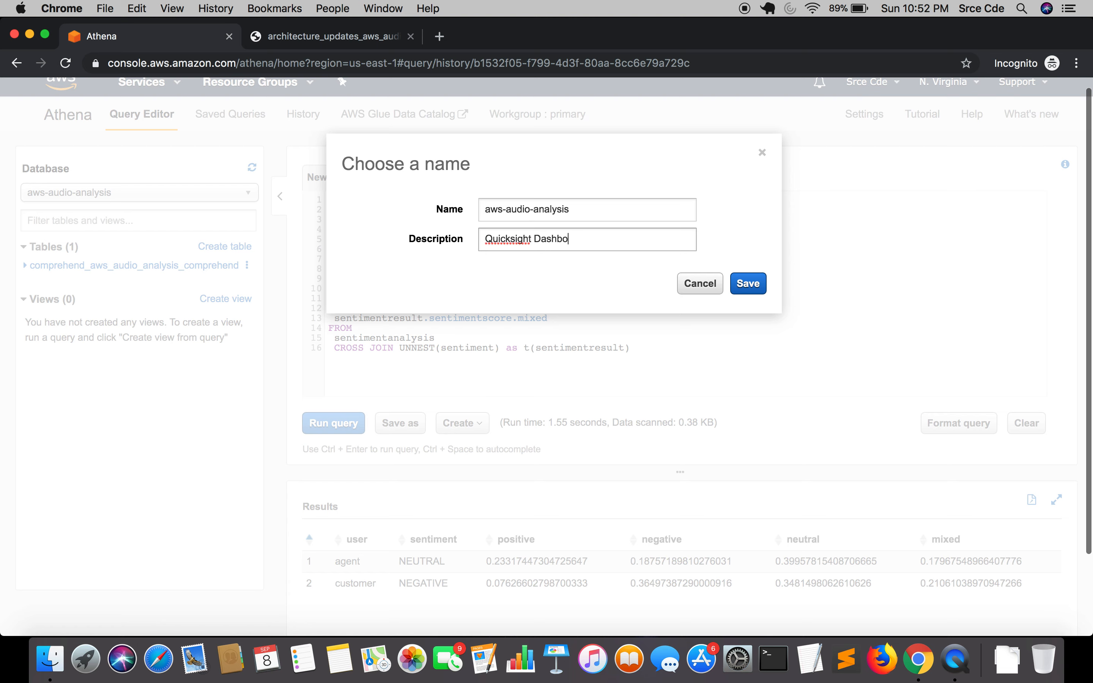
text(ard)
click(746, 289)
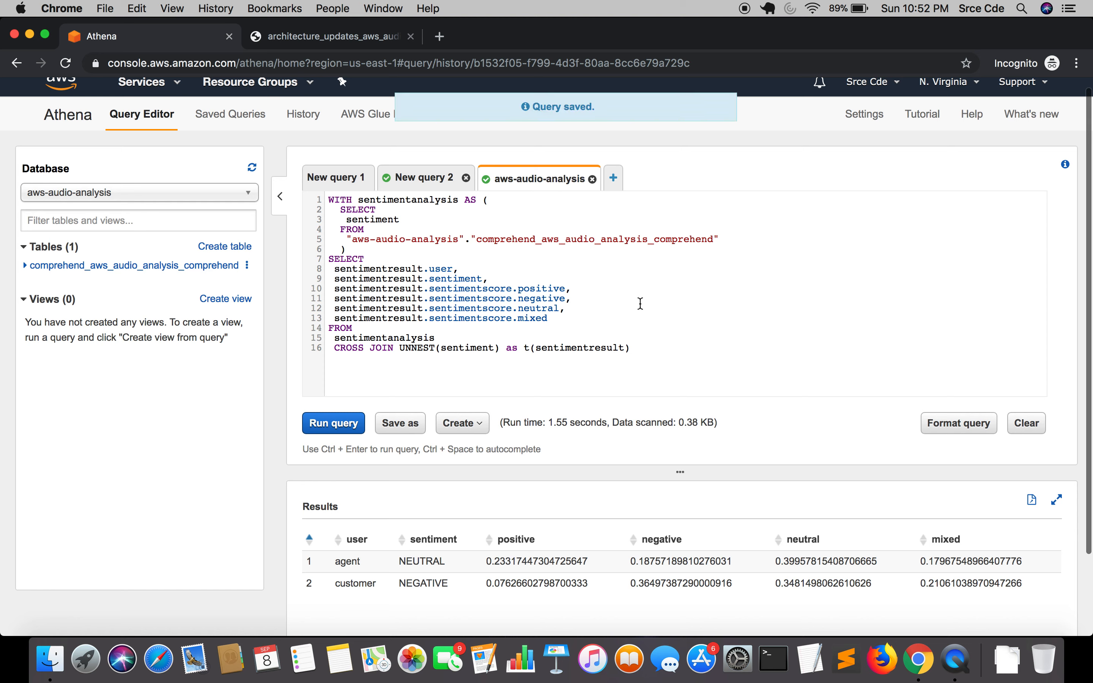
- Open the list of saved queries and search it for "aw"
click(240, 130)
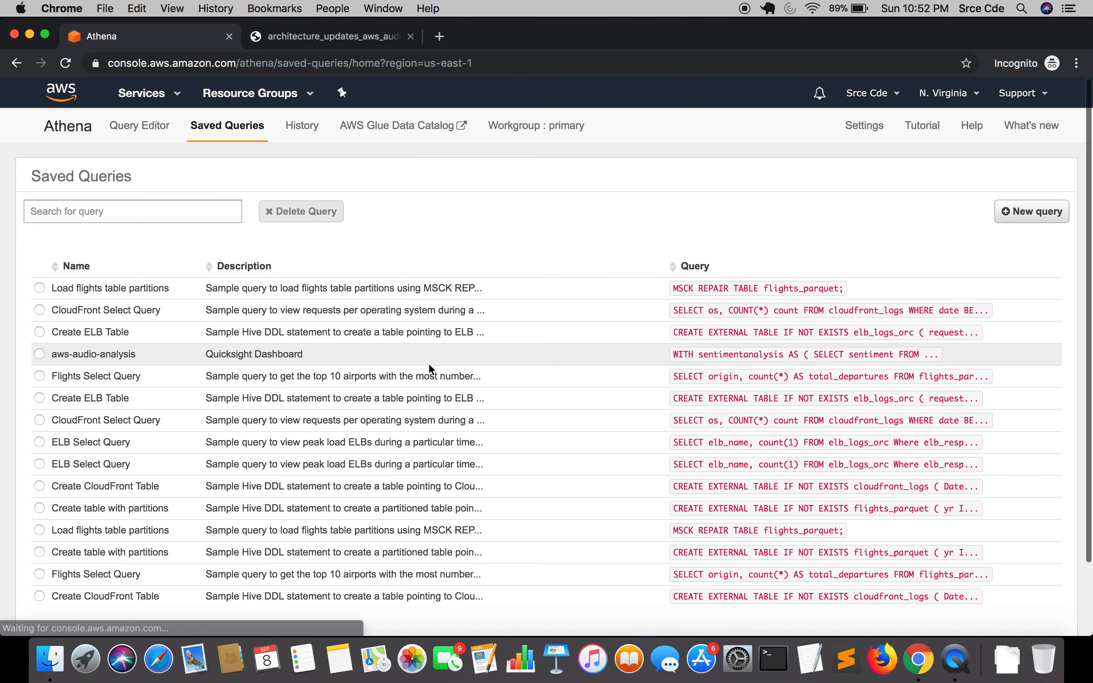
click(143, 213)
text(aw)
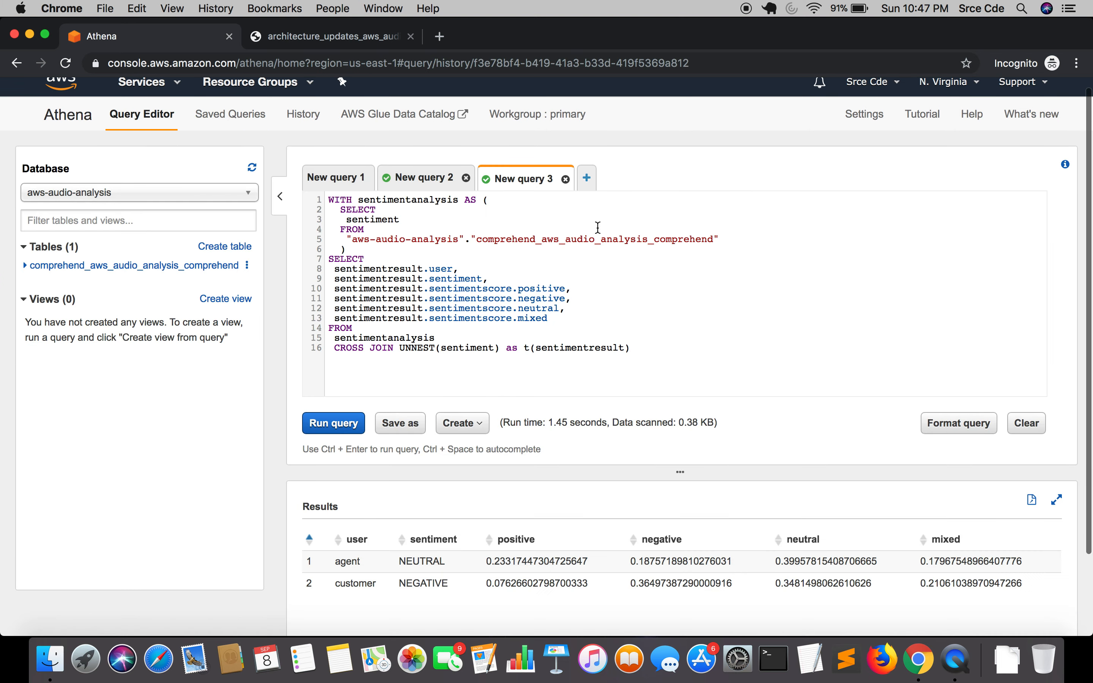
- Bring up the architecture_updates_aws_audio_analysis.png diagram to review the audio analysis architecture
click(315, 41)
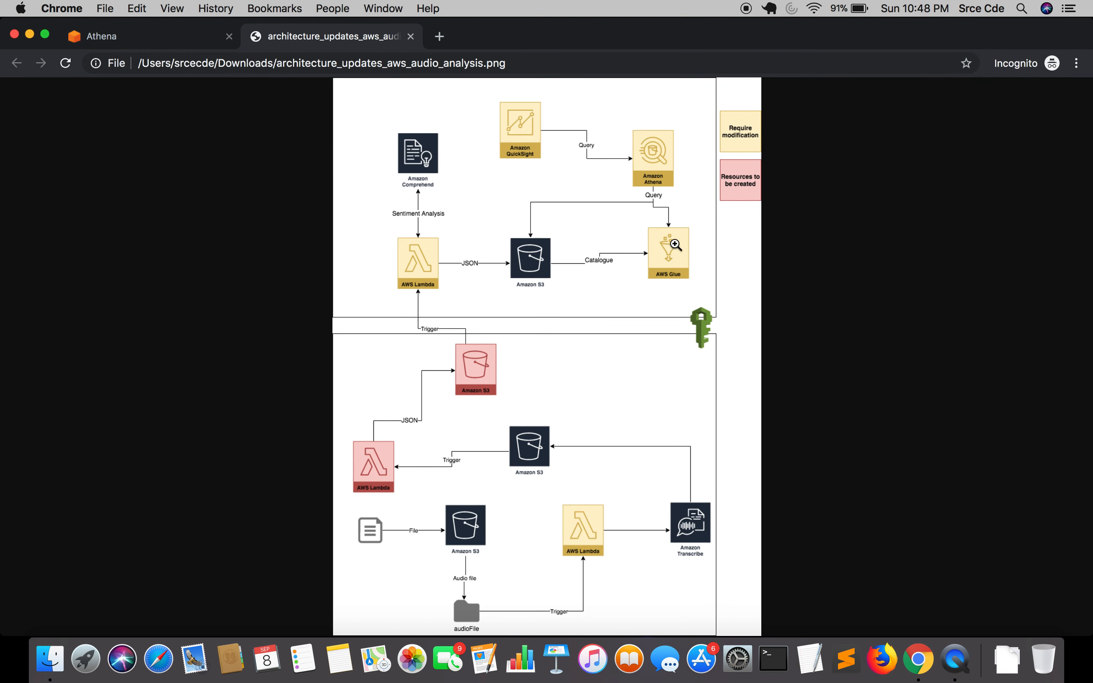